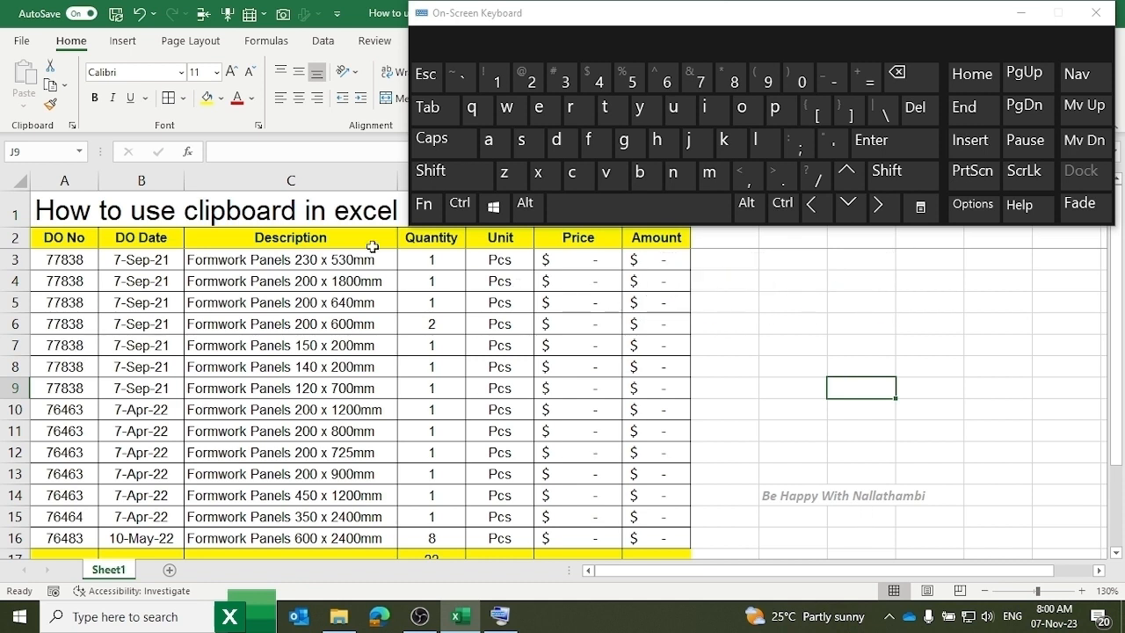
Copy the entire rows 5, 10 and 15 of Sheet1 together as one non-adjacent selection
click(13, 301)
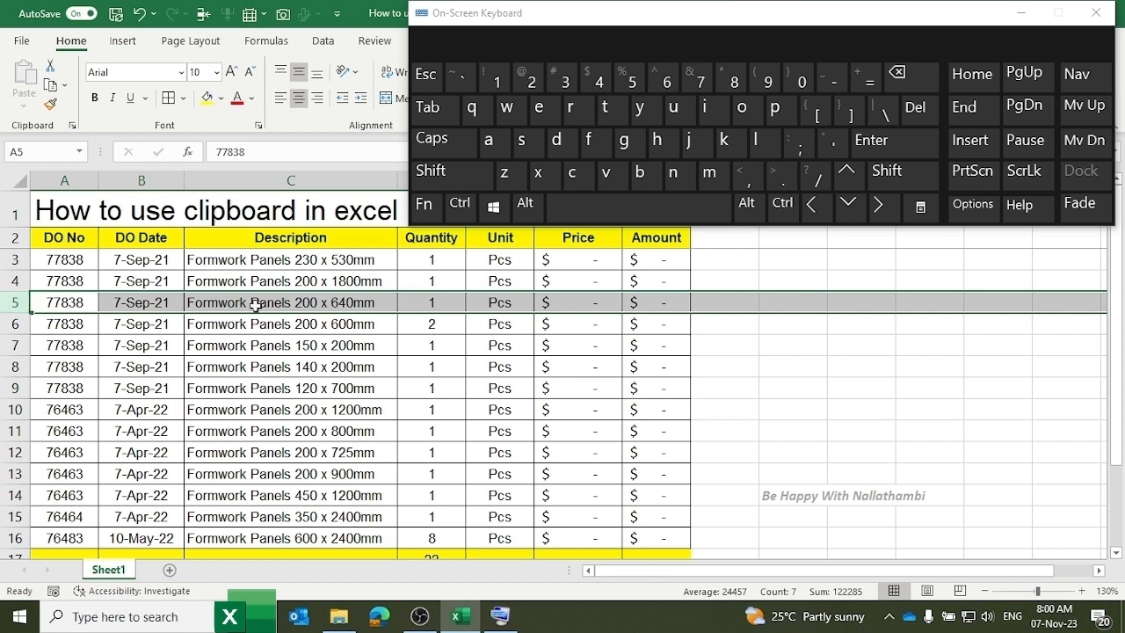
click(461, 218)
click(462, 218)
ctrl+click(19, 408)
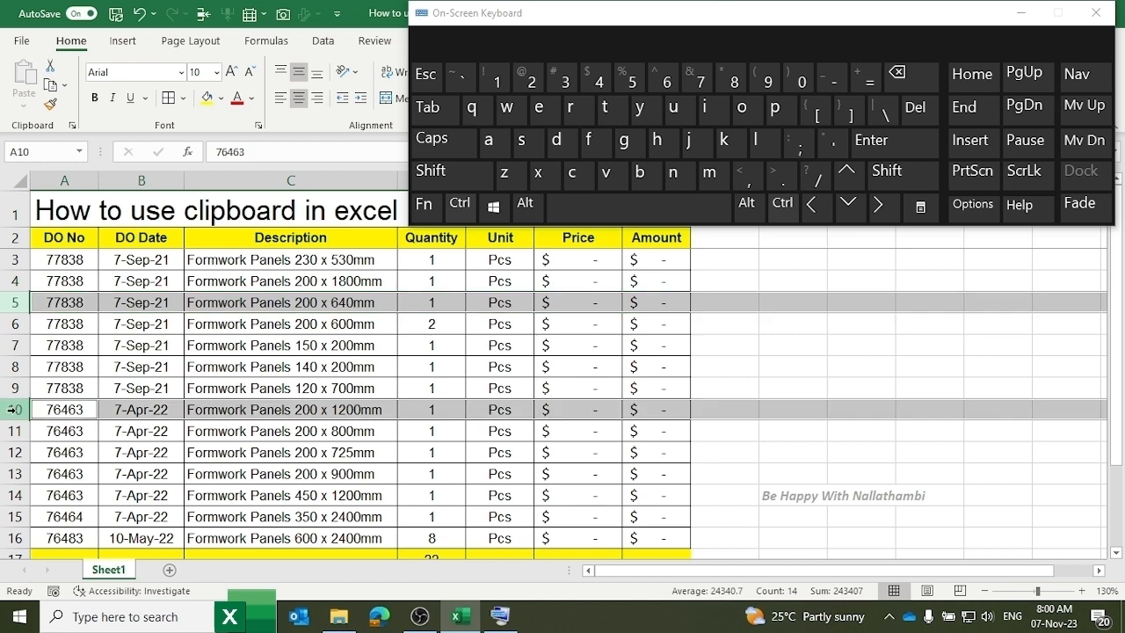
ctrl+click(15, 517)
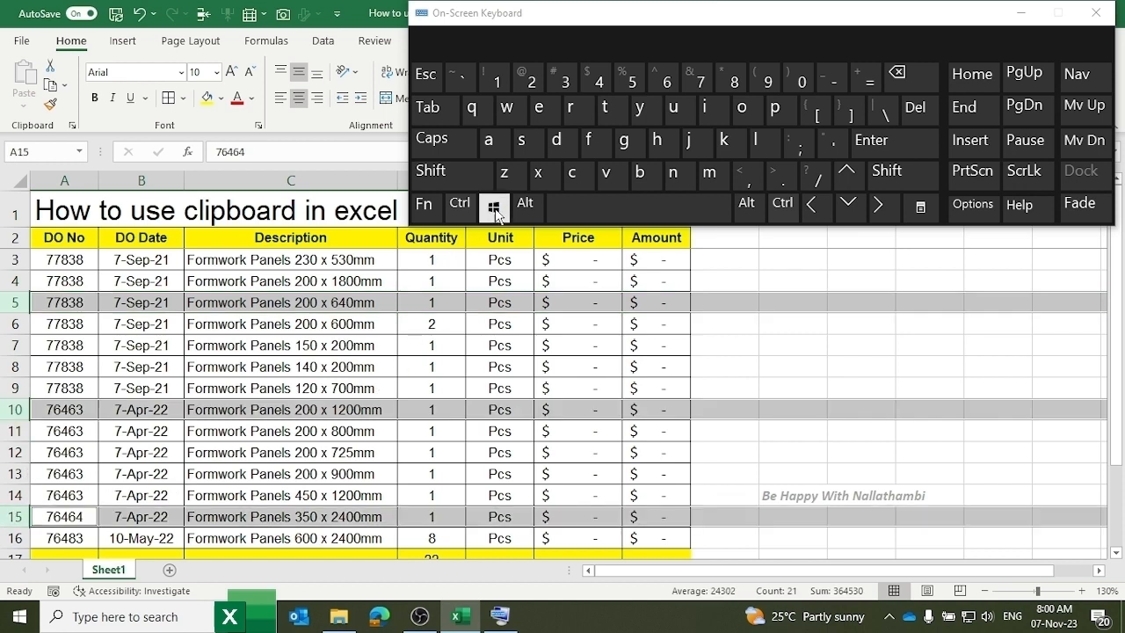
ctrl+click(571, 176)
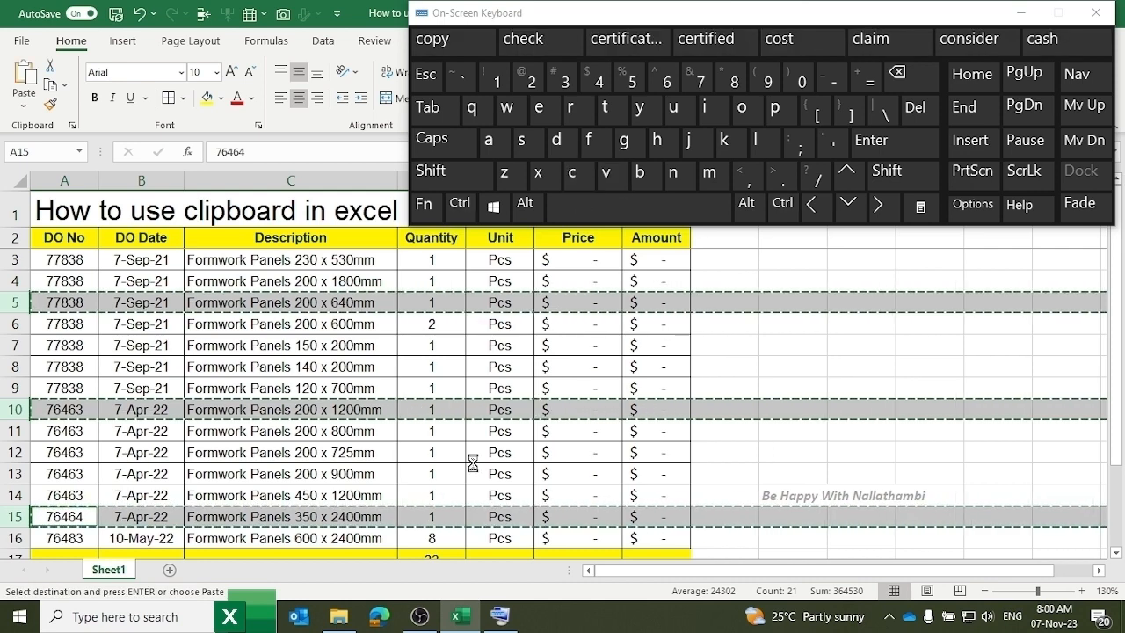
Add a new worksheet and paste the three copied rows into it starting at cell A1
click(169, 570)
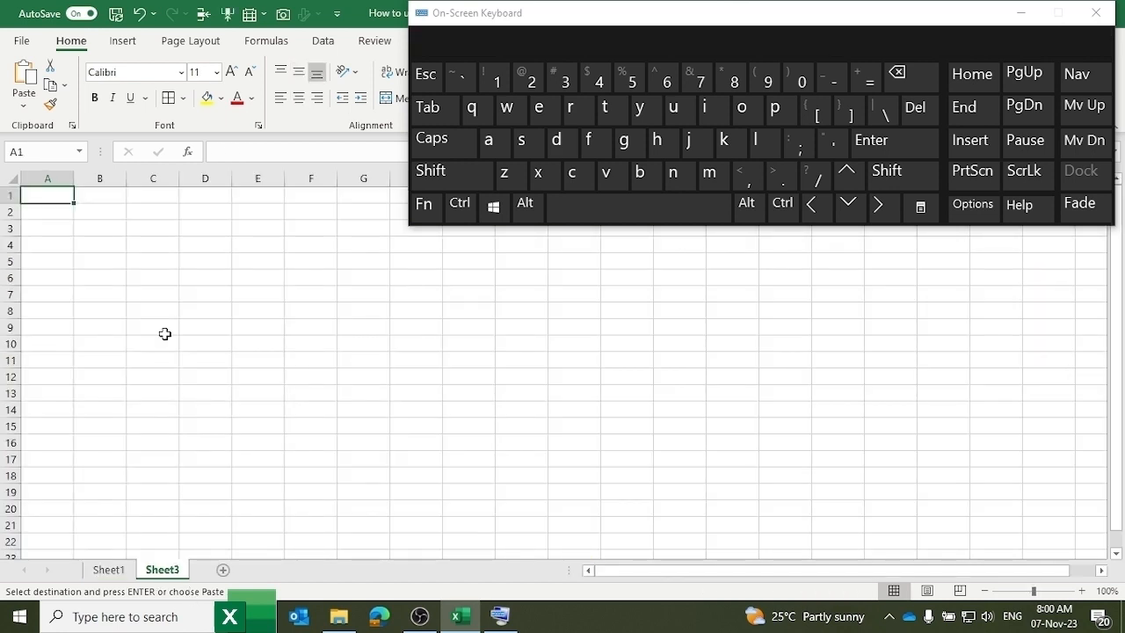
click(466, 209)
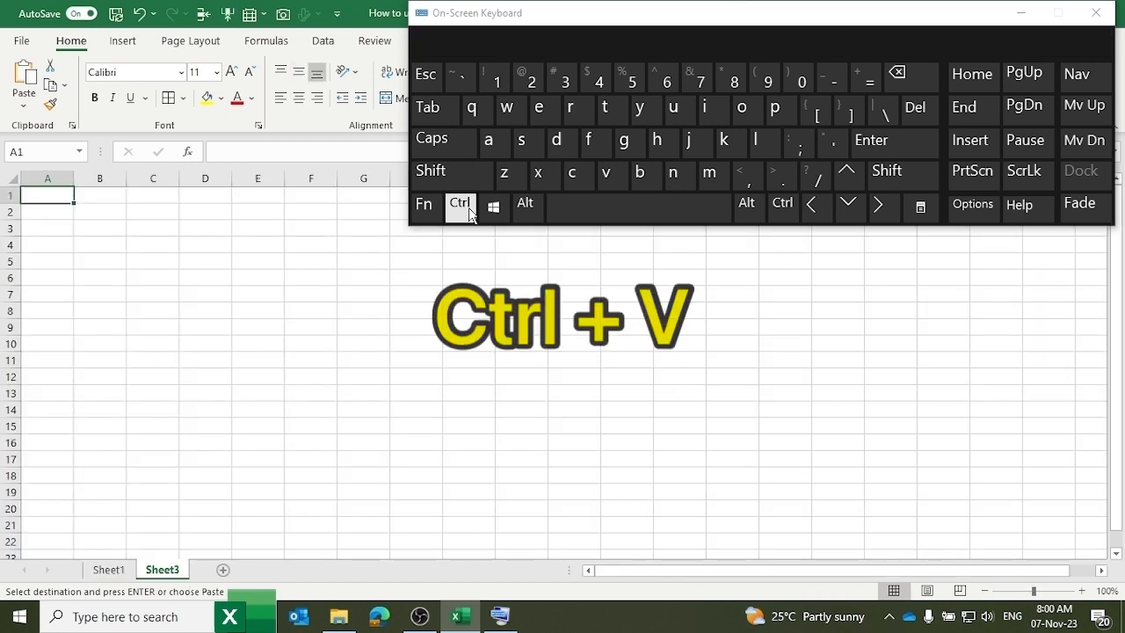
click(606, 174)
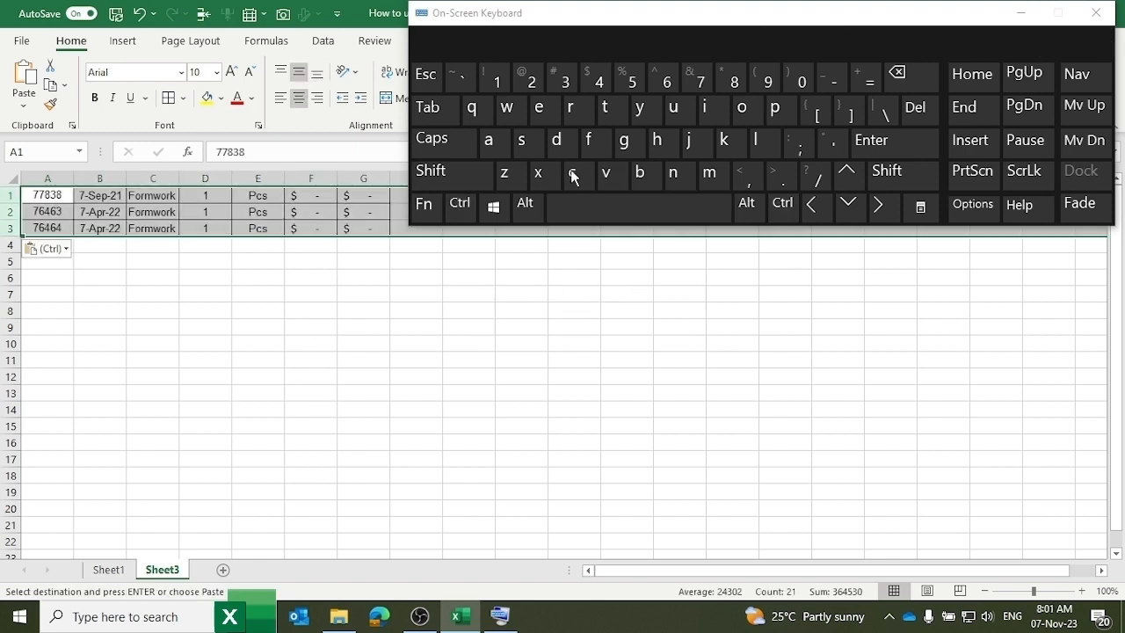
click(175, 279)
scroll(191, 304, down, 2)
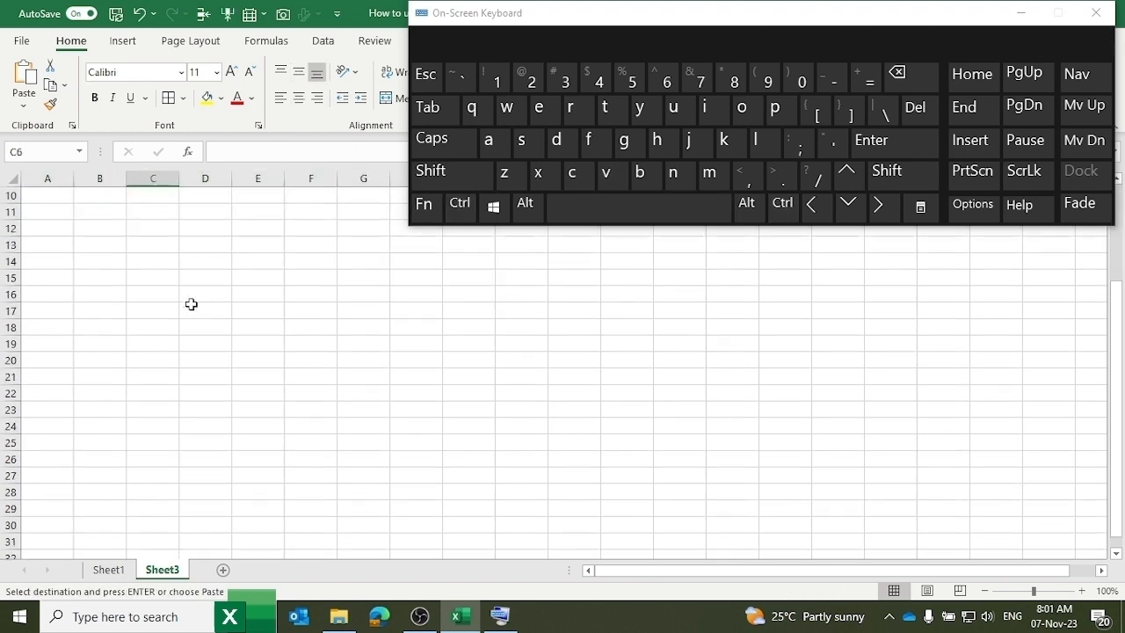
scroll(190, 304, up, 2)
click(337, 287)
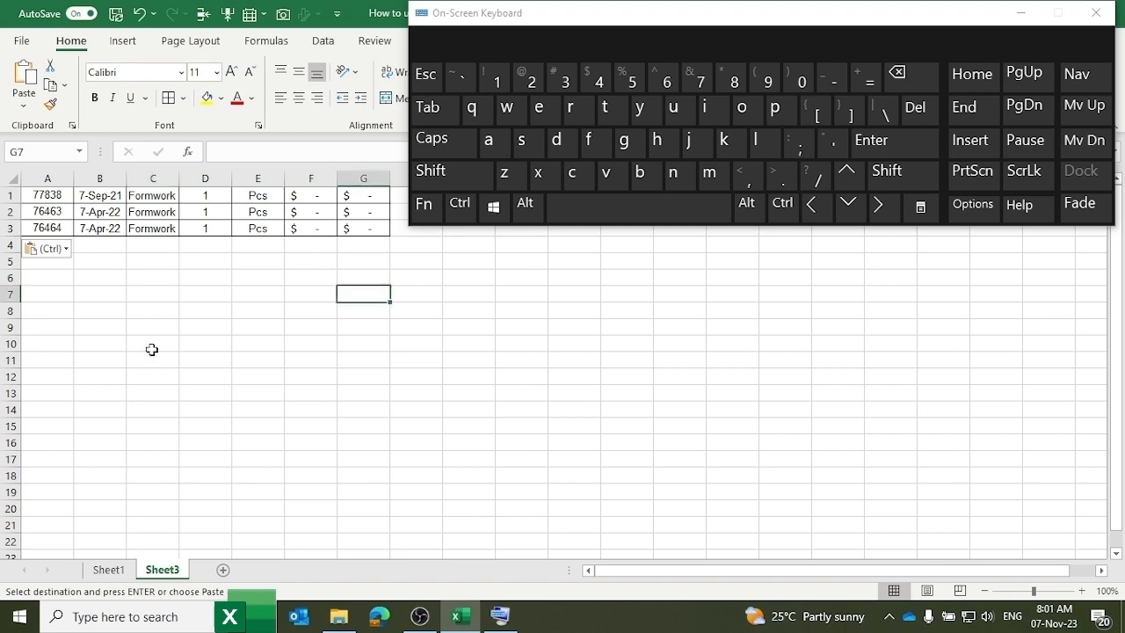
click(153, 348)
Return to Sheet1, show the Office Clipboard and clear all of its collected items
click(114, 571)
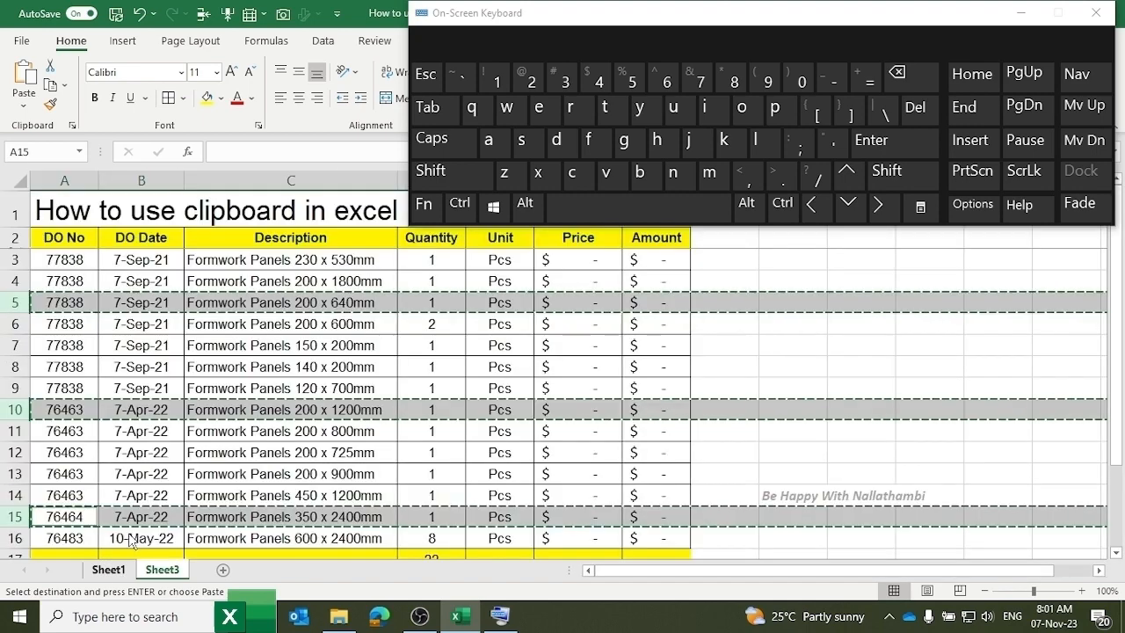
click(382, 436)
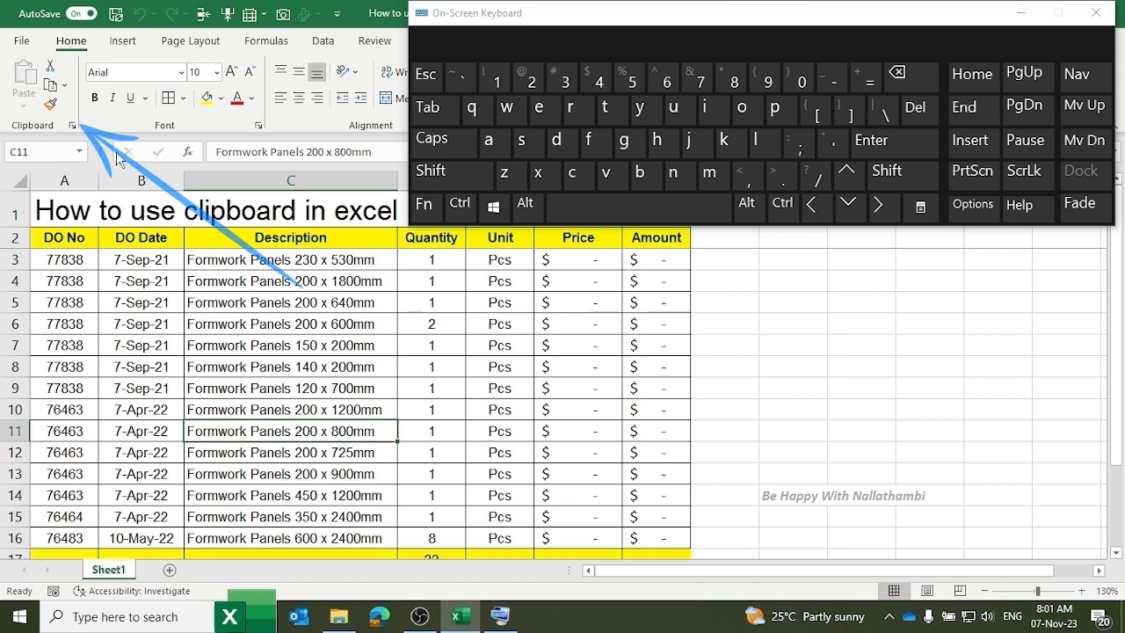
click(74, 127)
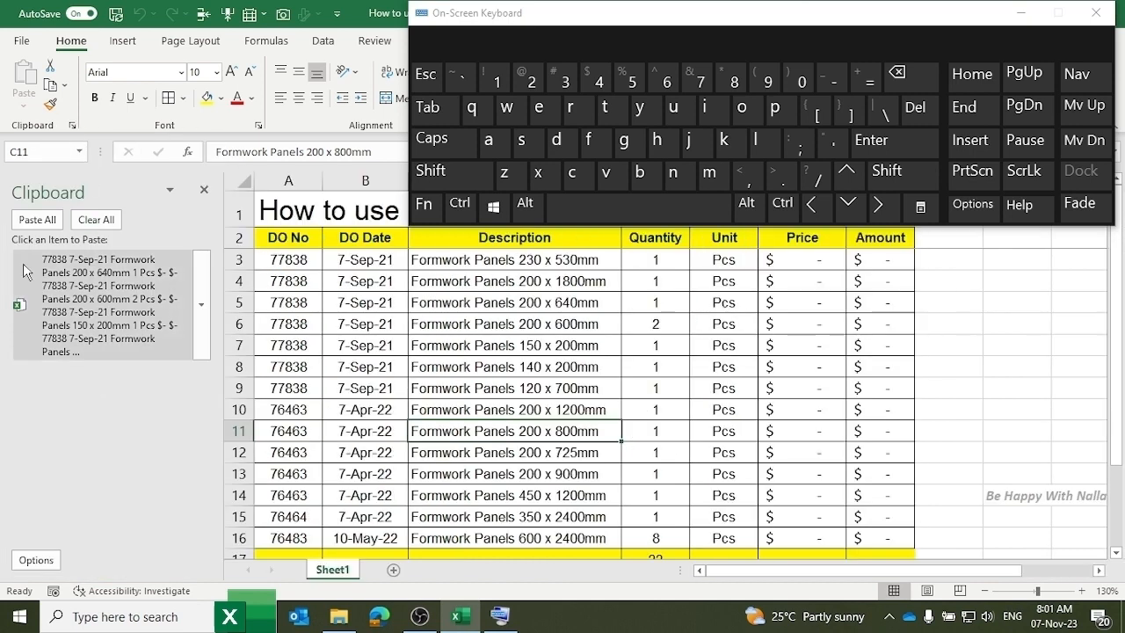
click(95, 220)
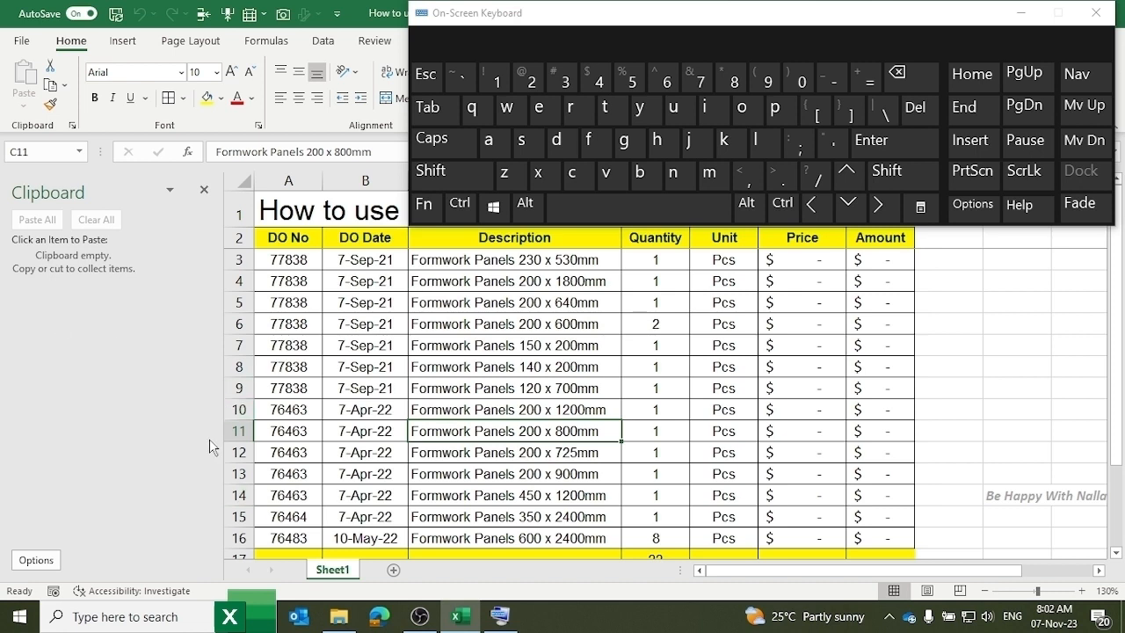
Copy rows 5, 10 and 15 of Sheet1 one after another so the Office Clipboard collects each as a separate item
click(237, 303)
click(466, 211)
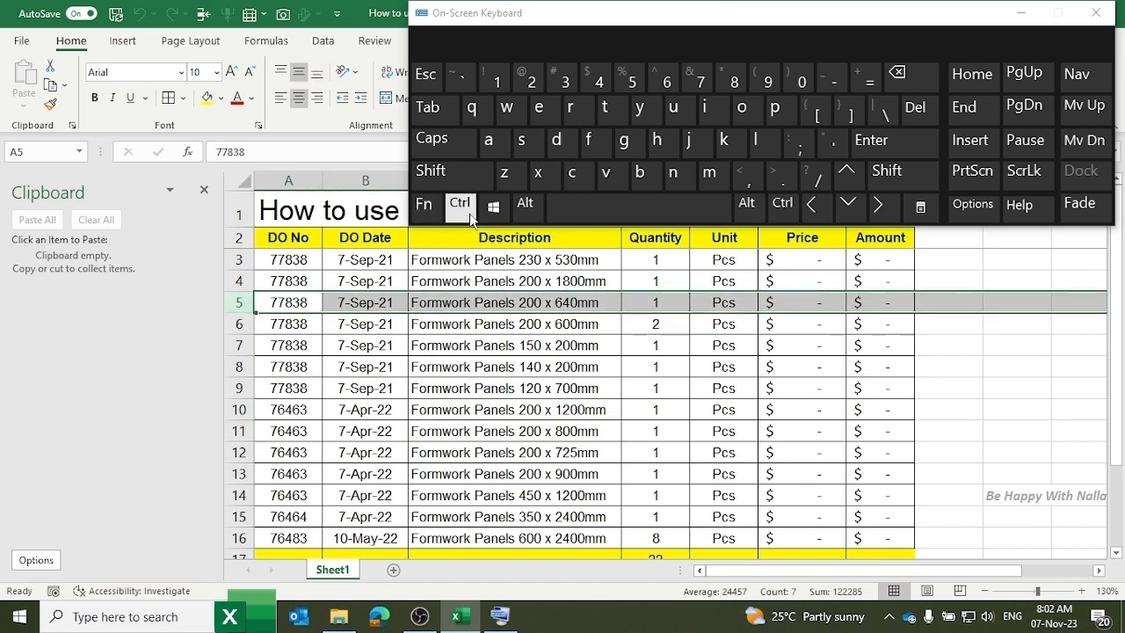
click(572, 174)
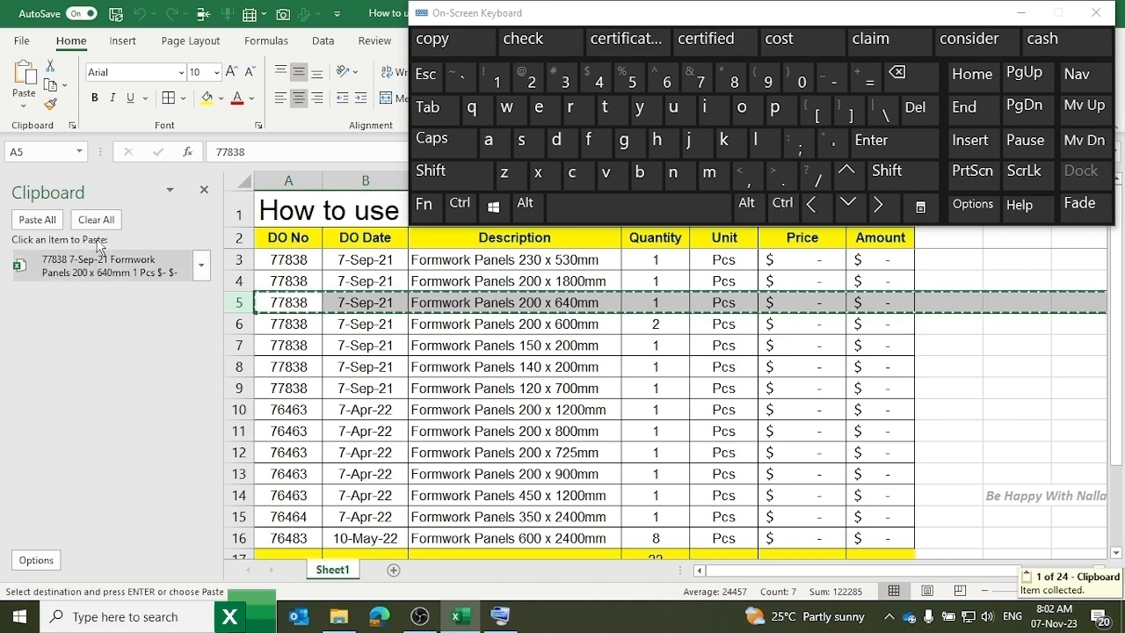
click(237, 410)
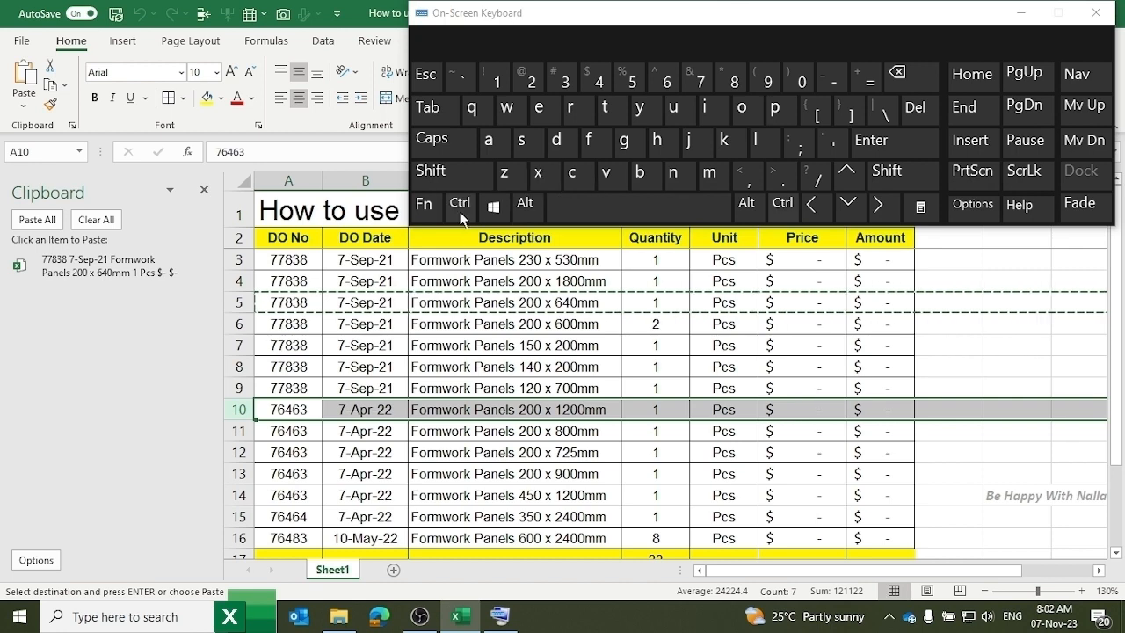
click(566, 182)
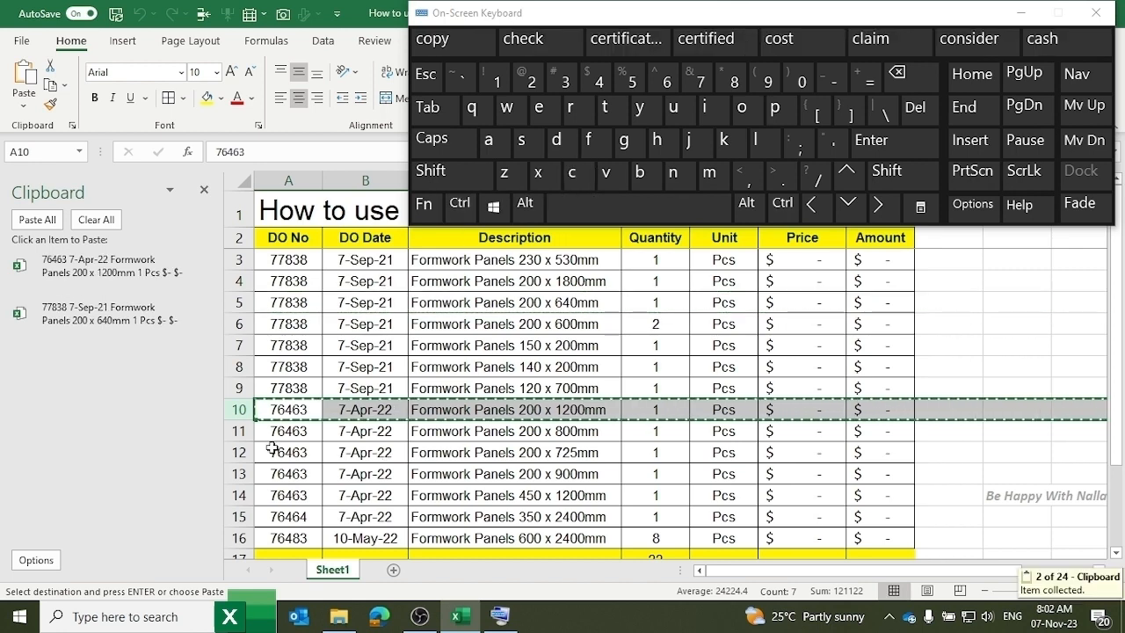
click(237, 517)
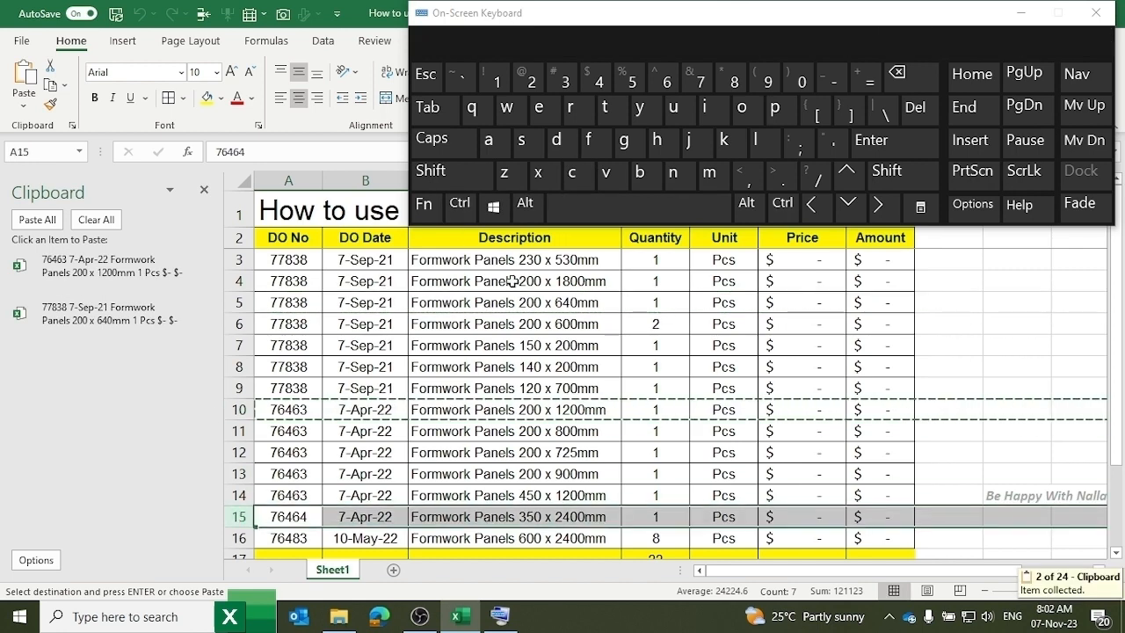
click(468, 204)
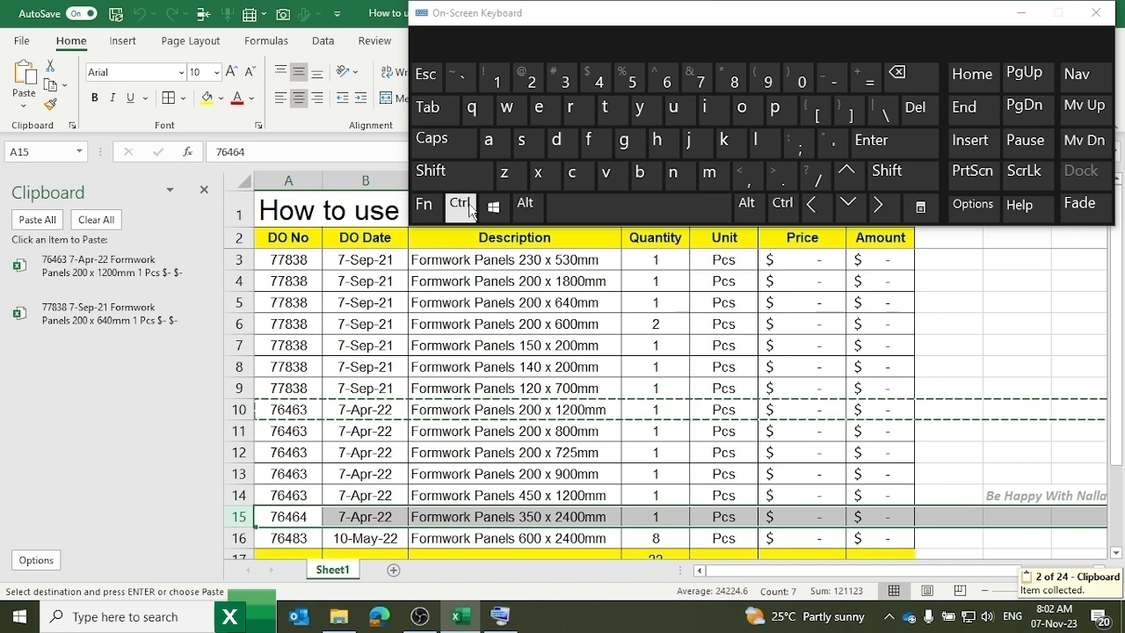
click(571, 178)
scroll(458, 428, down, 7)
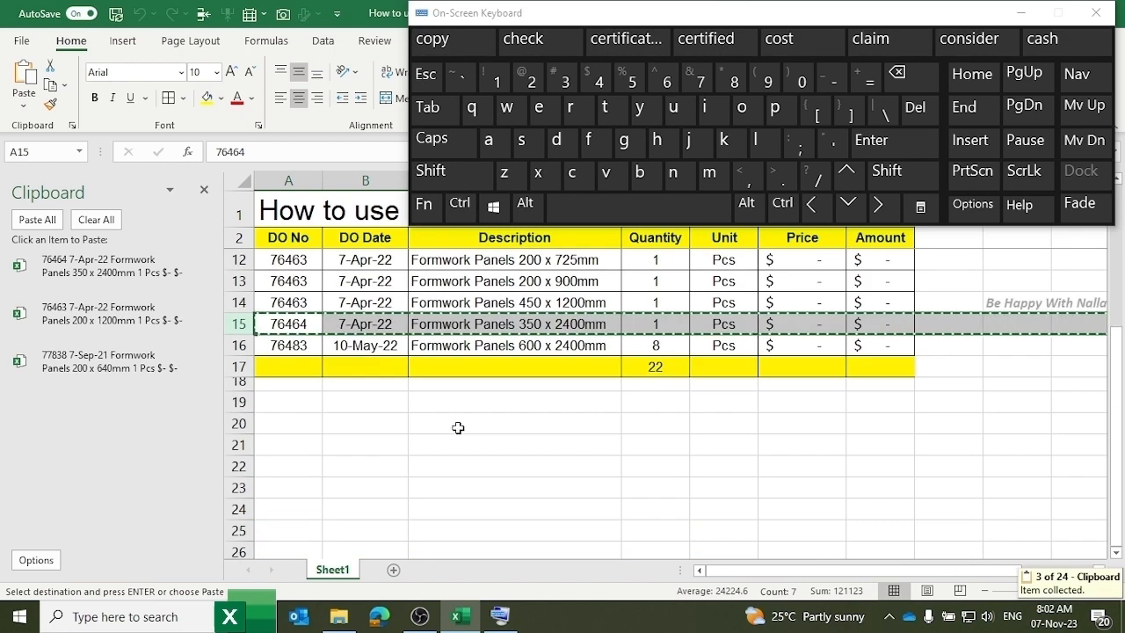
scroll(458, 428, up, 7)
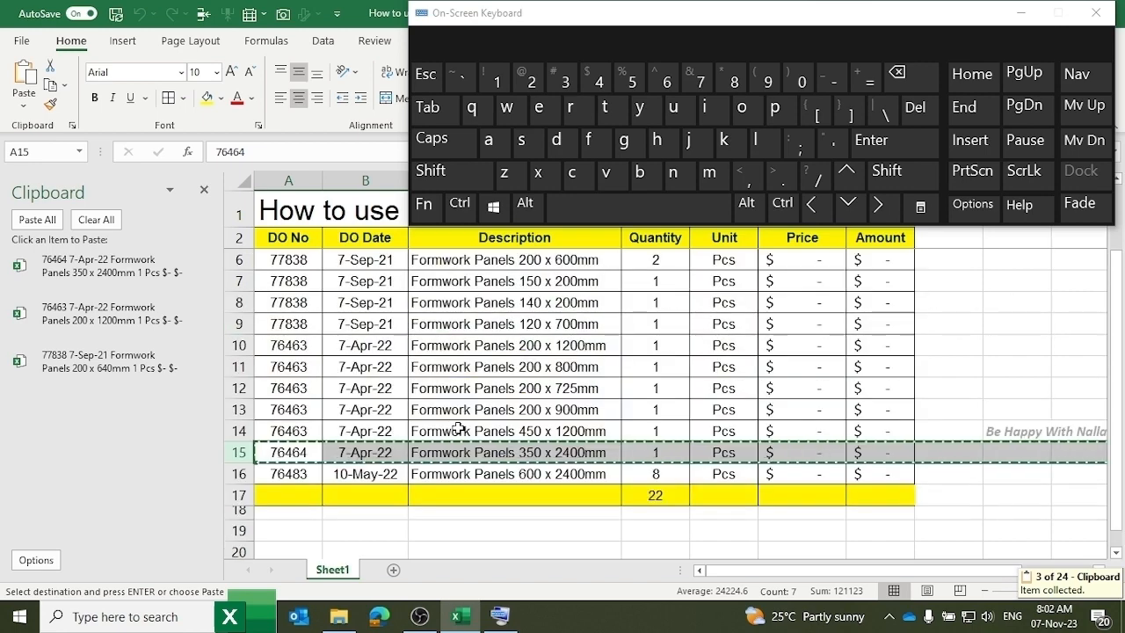
Add a new worksheet and paste the most recently copied row at cell A1
click(394, 571)
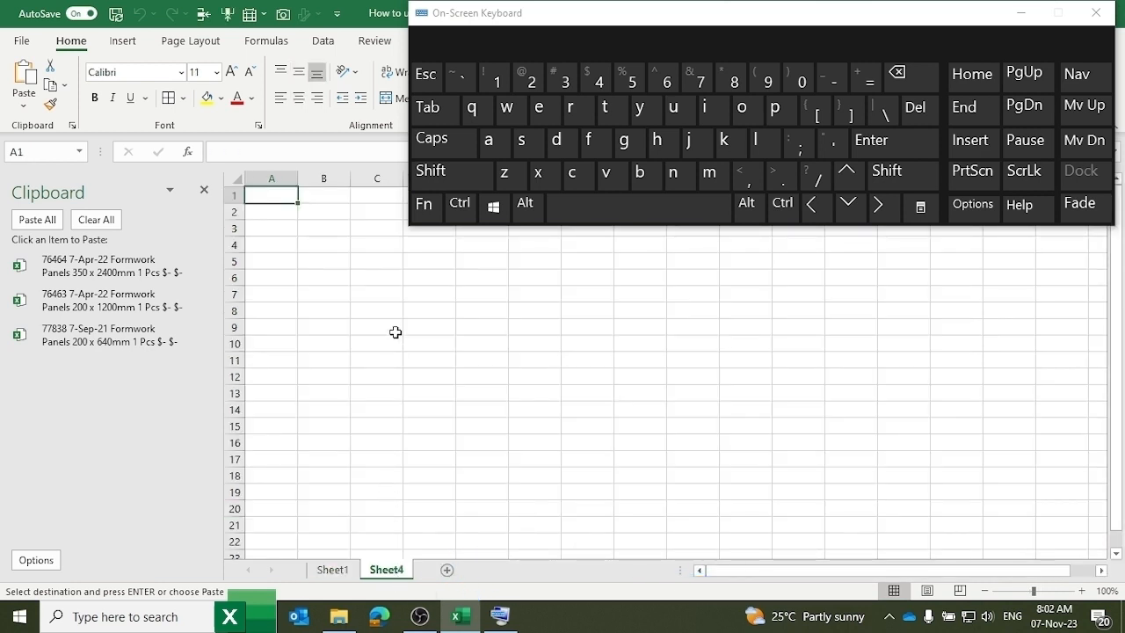
click(459, 204)
click(606, 173)
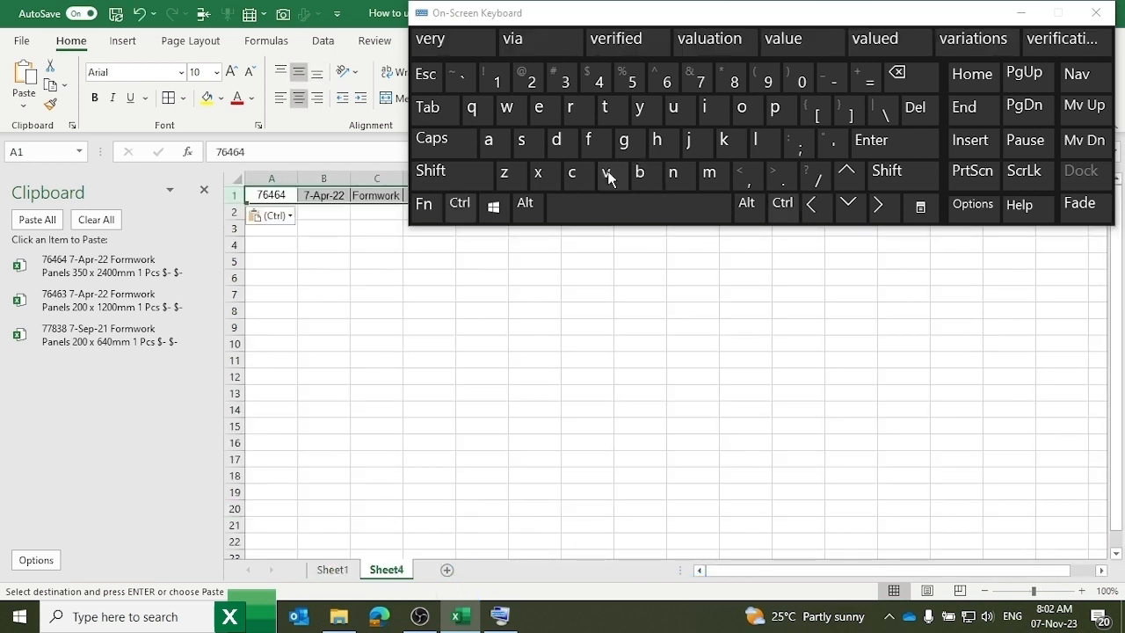
scroll(324, 309, down, 4)
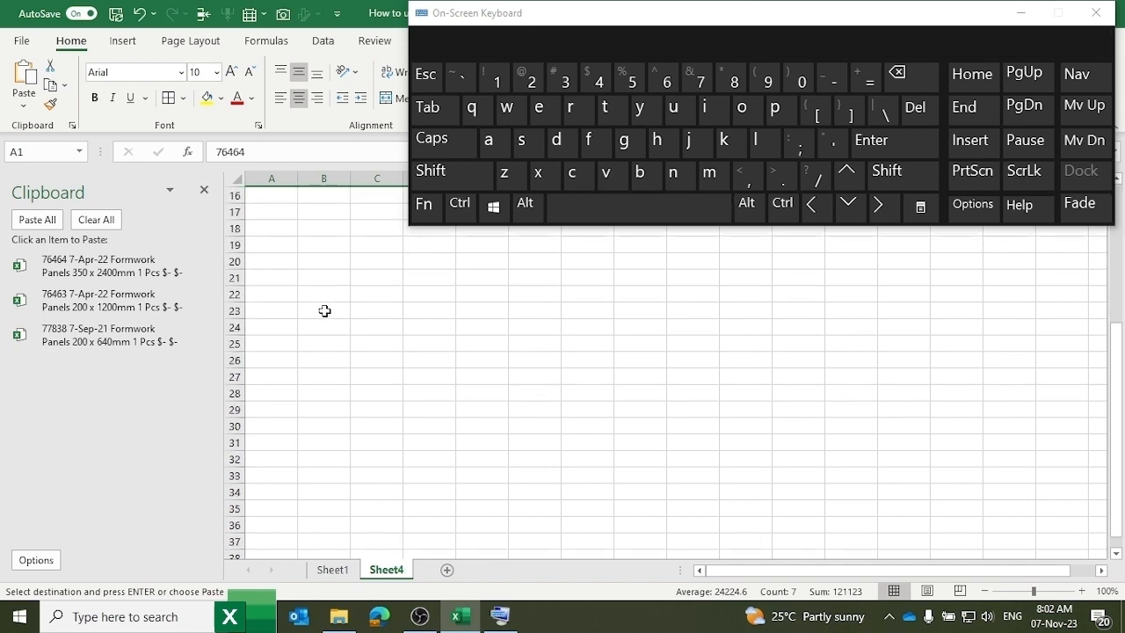
scroll(325, 309, up, 4)
Paste all collected clipboard items into the new sheet from cell A1, and move the on-screen keyboard below the pasted rows
click(36, 220)
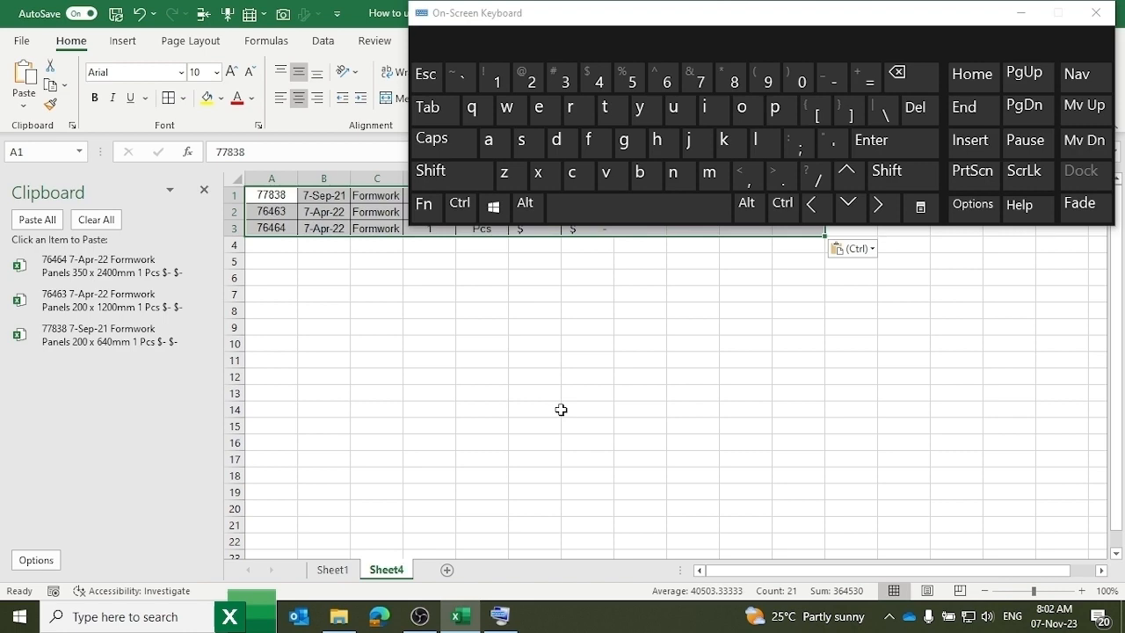
click(464, 405)
drag(735, 20, 710, 312)
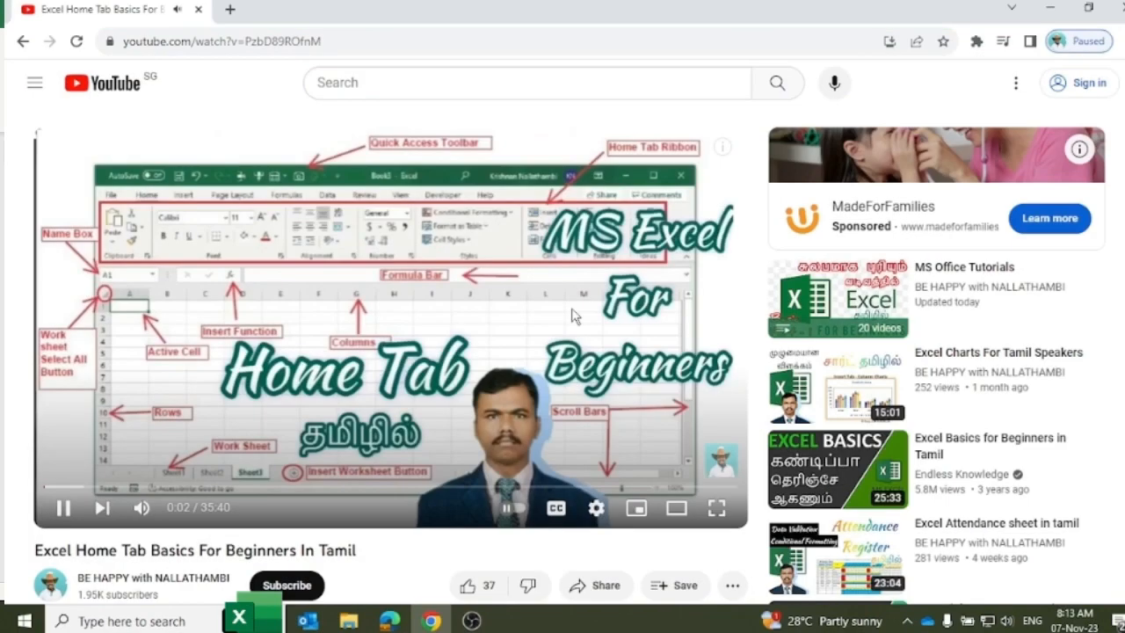
Look through the description of the YouTube video "Excel Home Tab Basics For Beginners In Tamil" for the related playlist links
scroll(572, 317, down, 3)
scroll(573, 317, down, 2)
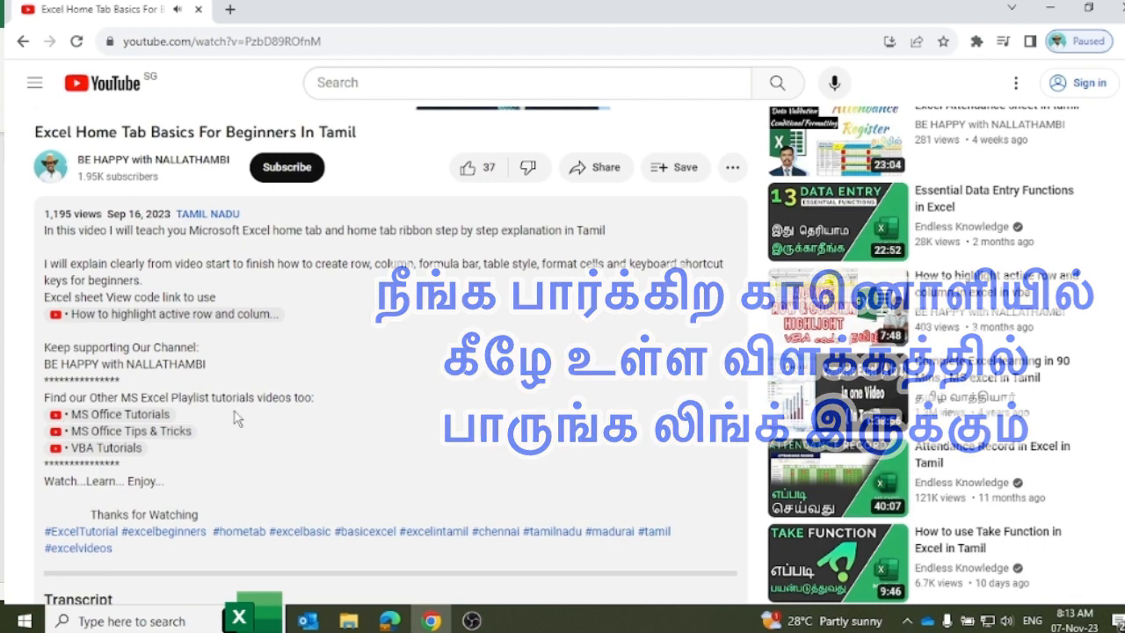
scroll(238, 432, down, 2)
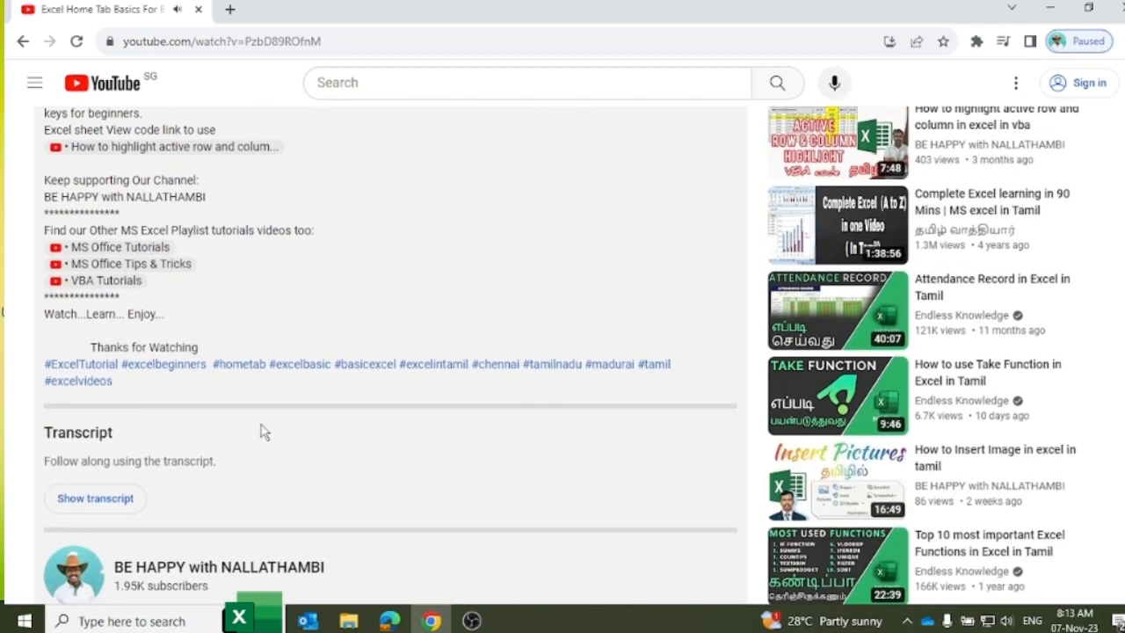
scroll(261, 432, up, 3)
scroll(261, 431, up, 4)
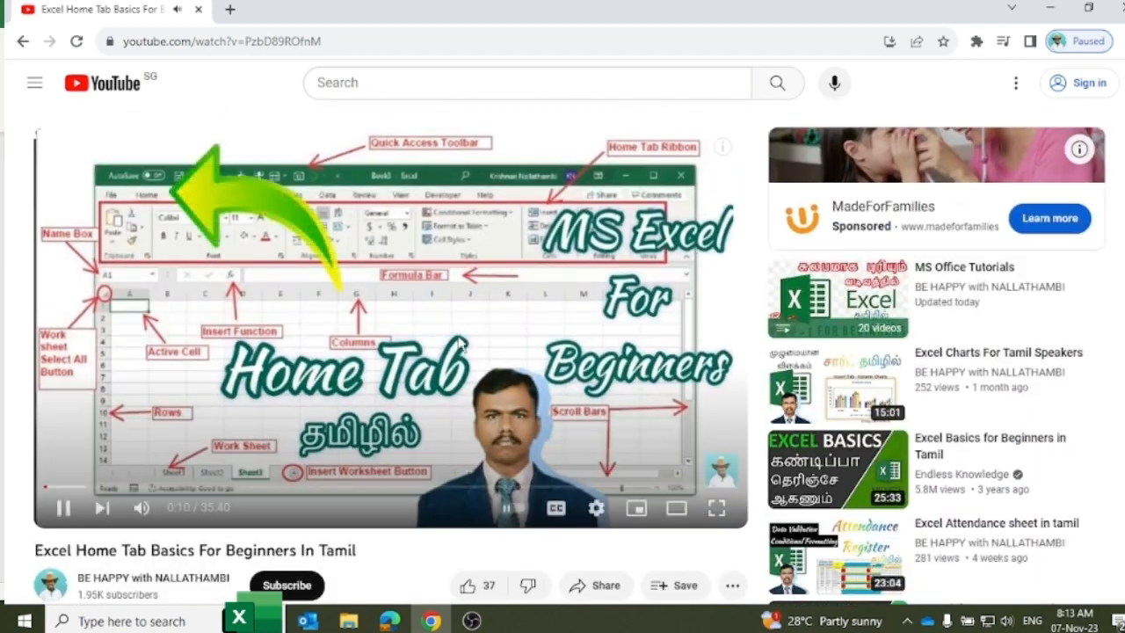
mouse_move(472, 620)
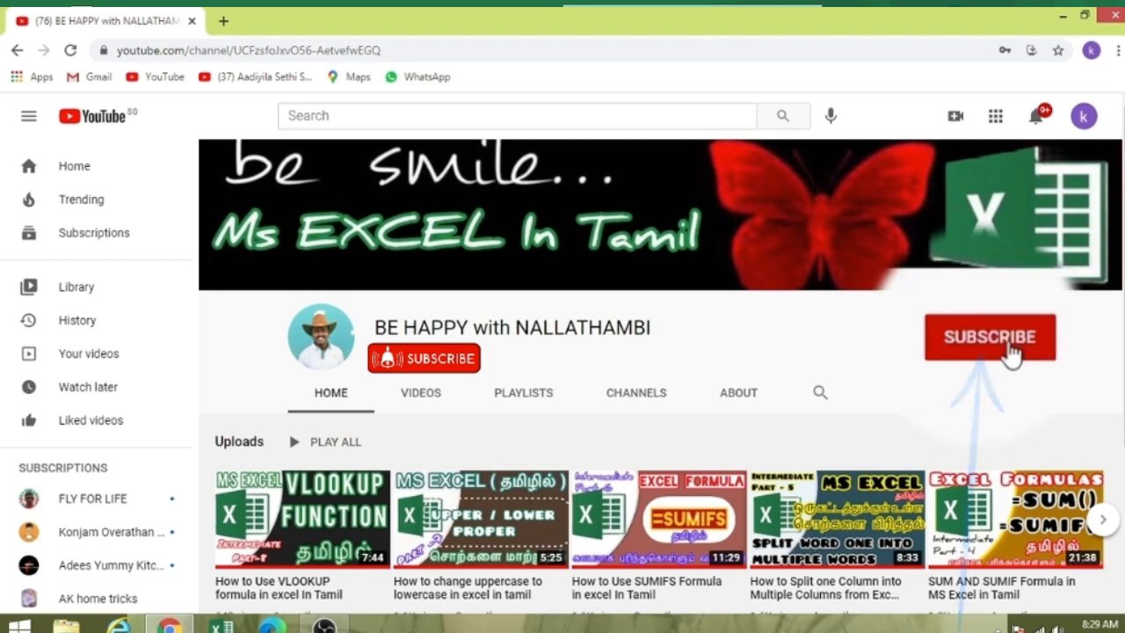
Subscribe to the Excel tutorial channel on YouTube and set its notifications to All
click(1011, 350)
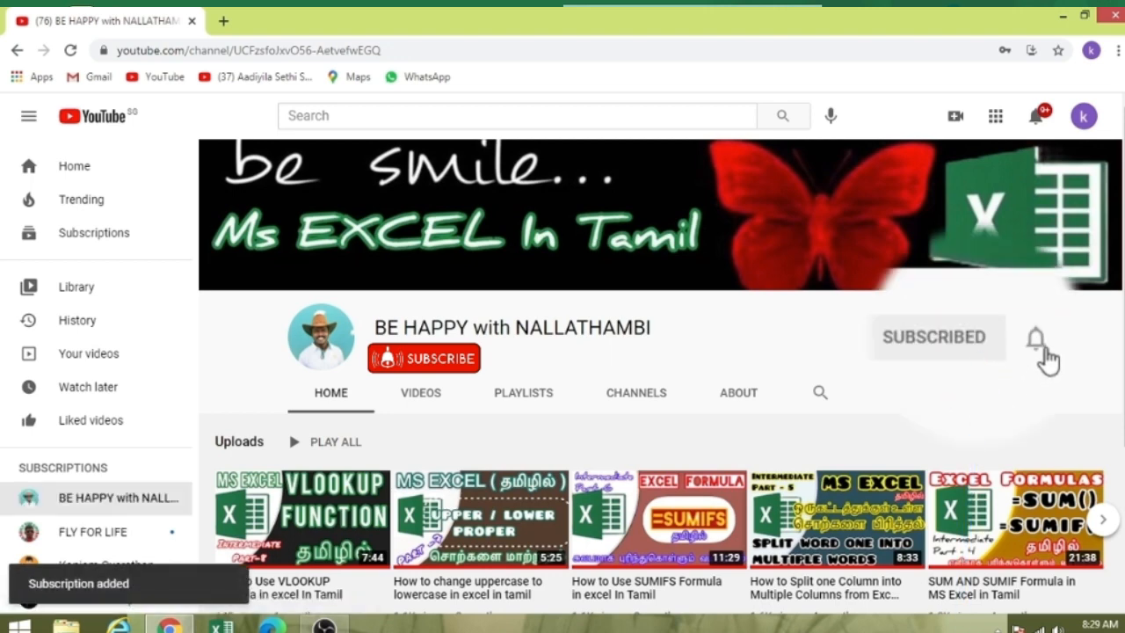
click(1037, 348)
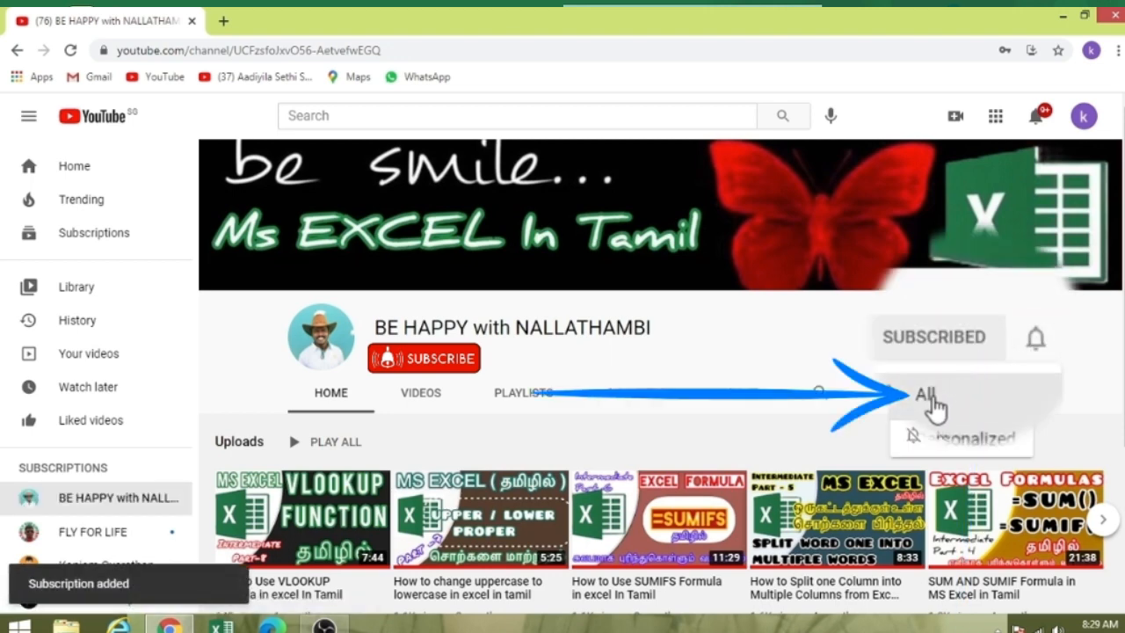
click(933, 403)
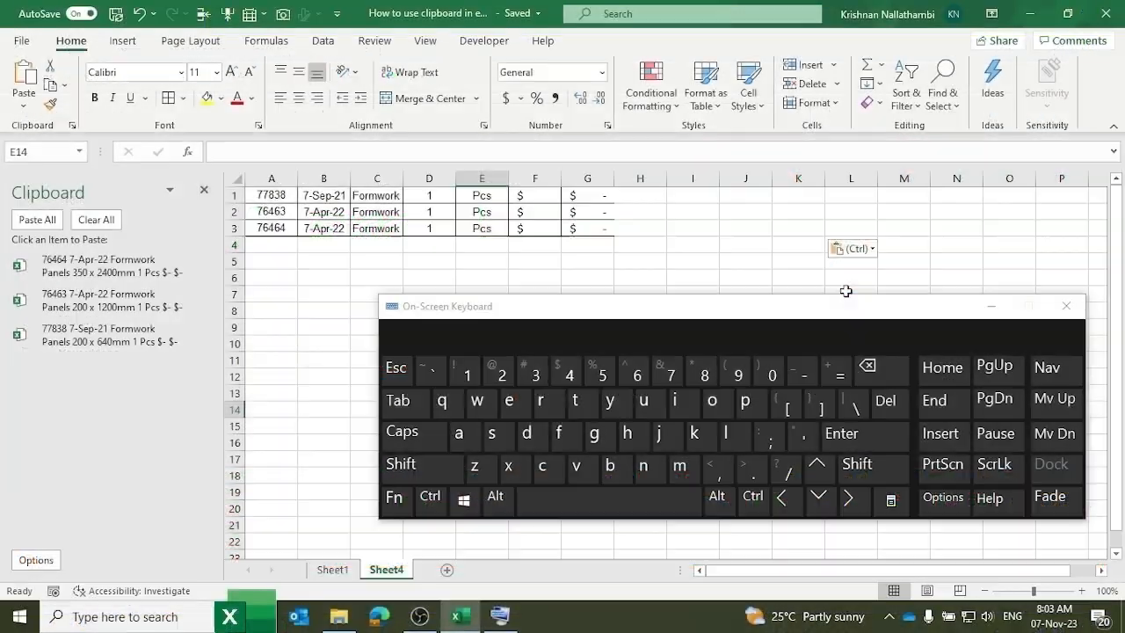